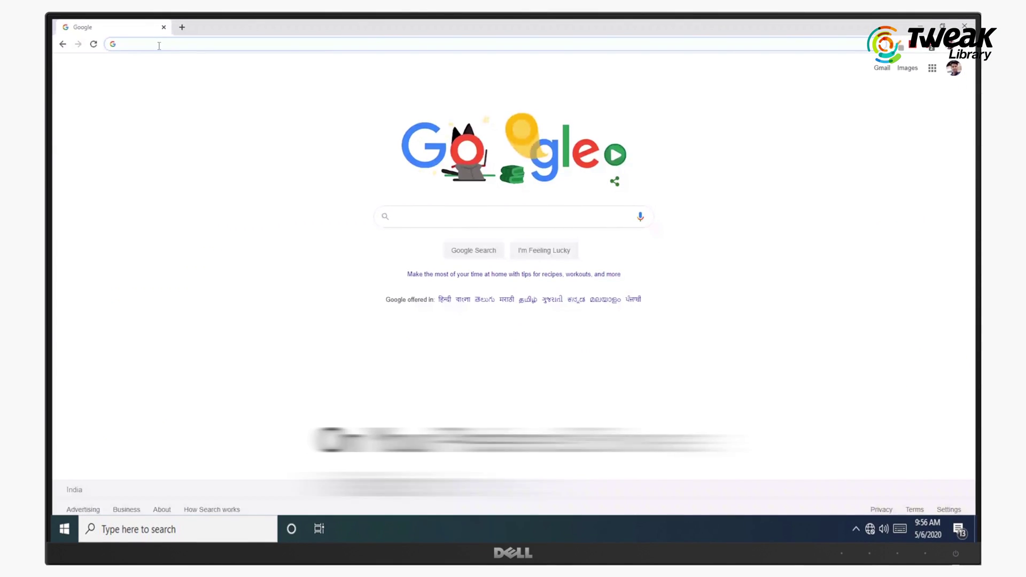
Open Google Drive and list its files ranked by storage used
type("drive.google")
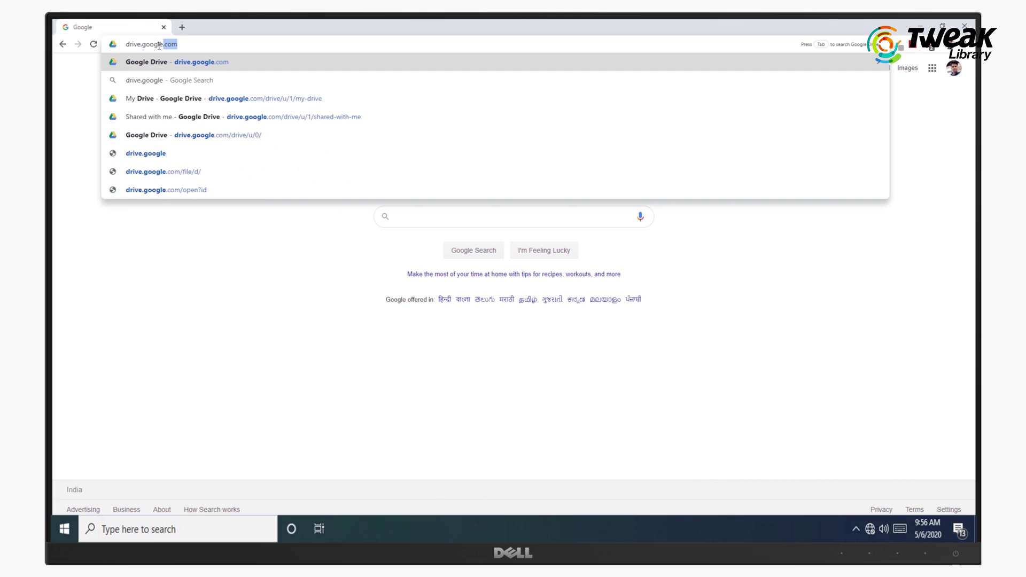
key("Return")
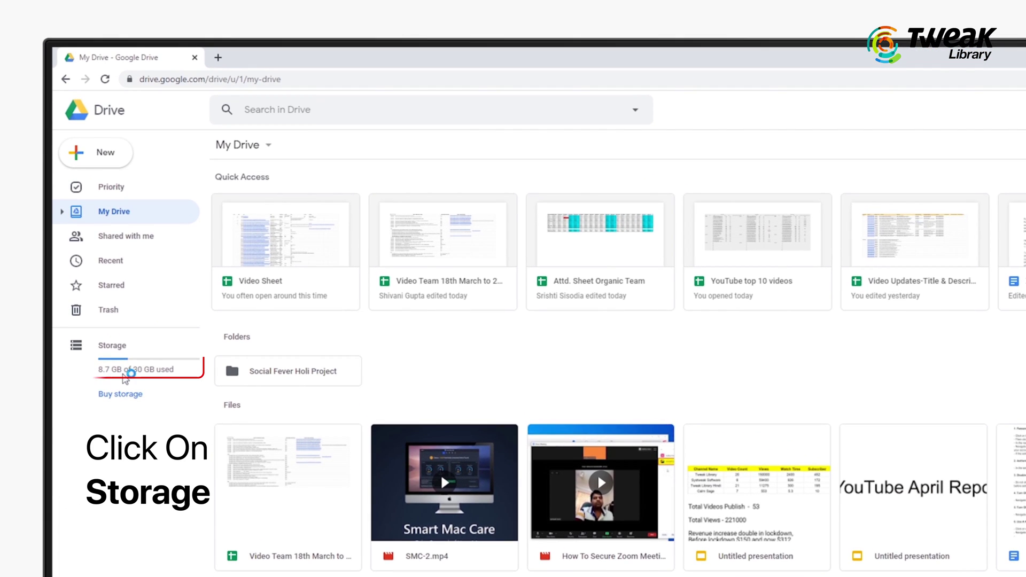
left_click(122, 376)
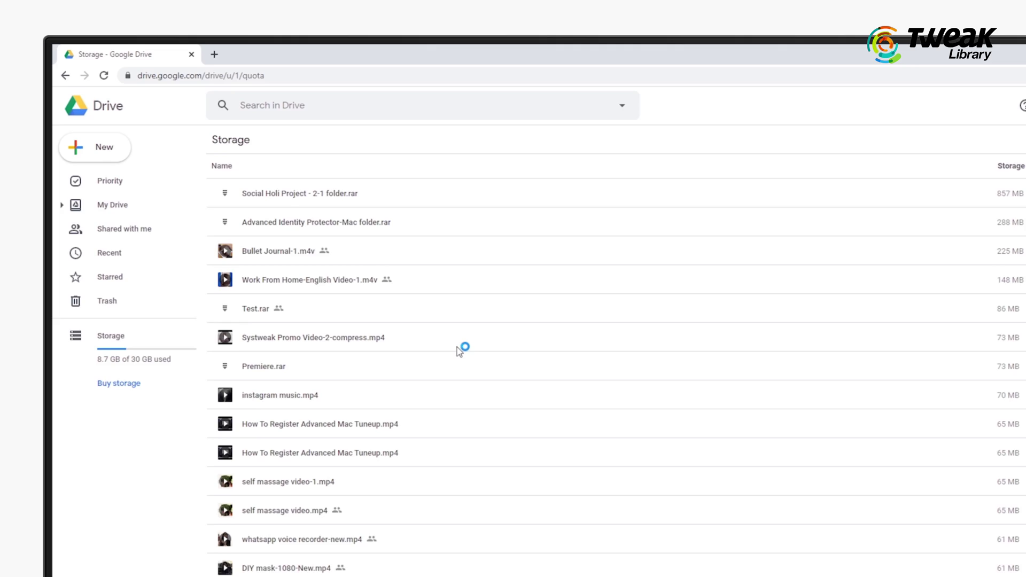
Remove seven large videos, including Bullet Journal-1.m4v, instagram music.mp4 and both Mac Tuneup videos
left_click(247, 192)
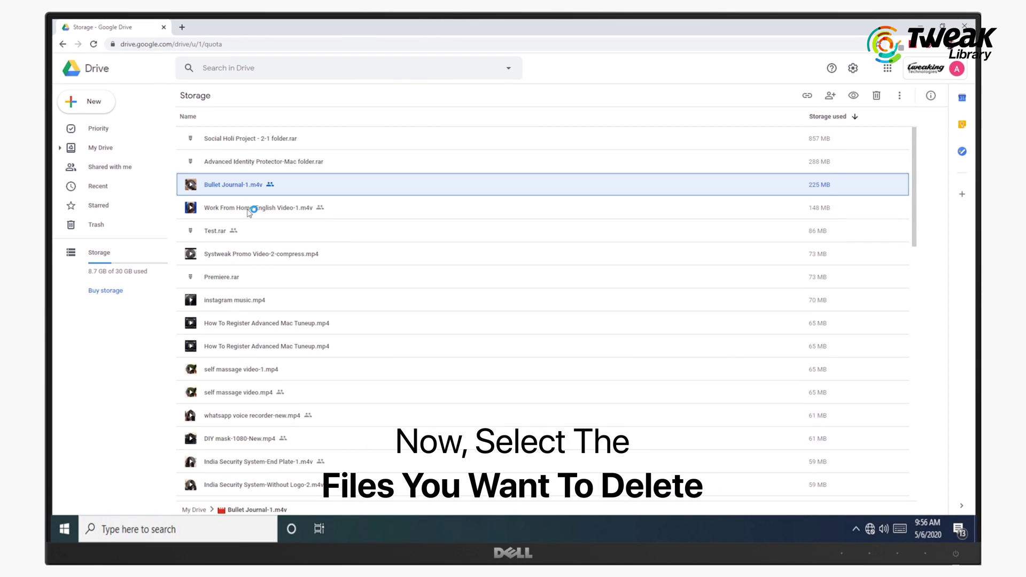
left_click(257, 216, "ctrl")
left_click(256, 303, "ctrl")
left_click(262, 326, "ctrl")
left_click(272, 351, "ctrl")
left_click(268, 371, "ctrl")
left_click(267, 394, "ctrl")
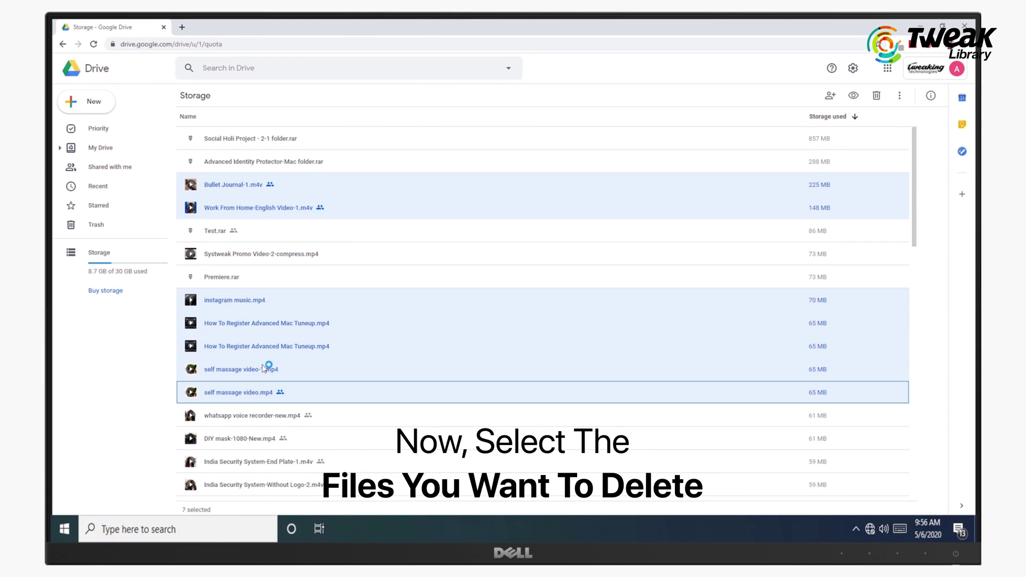
right_click(309, 206)
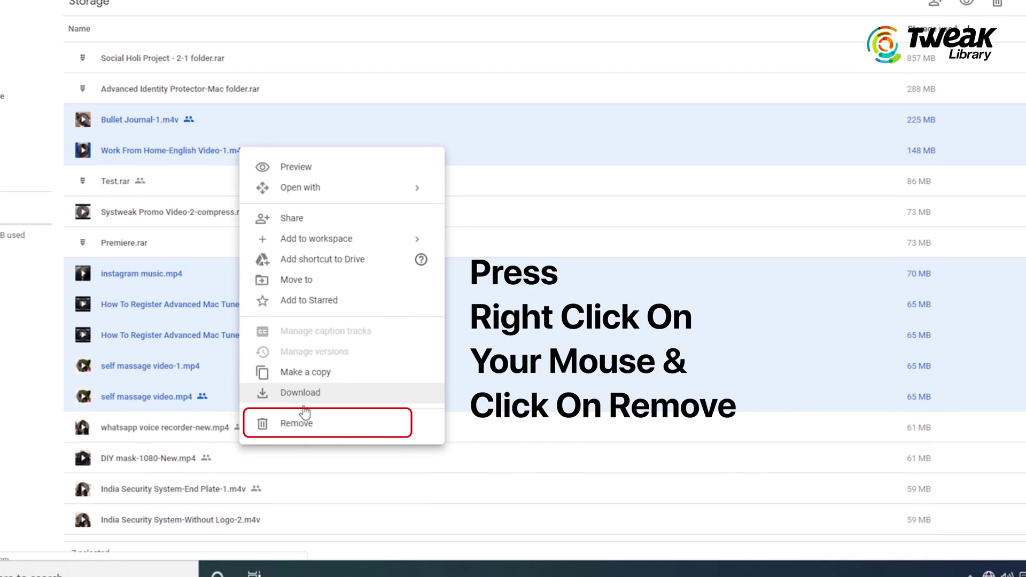
left_click(306, 427)
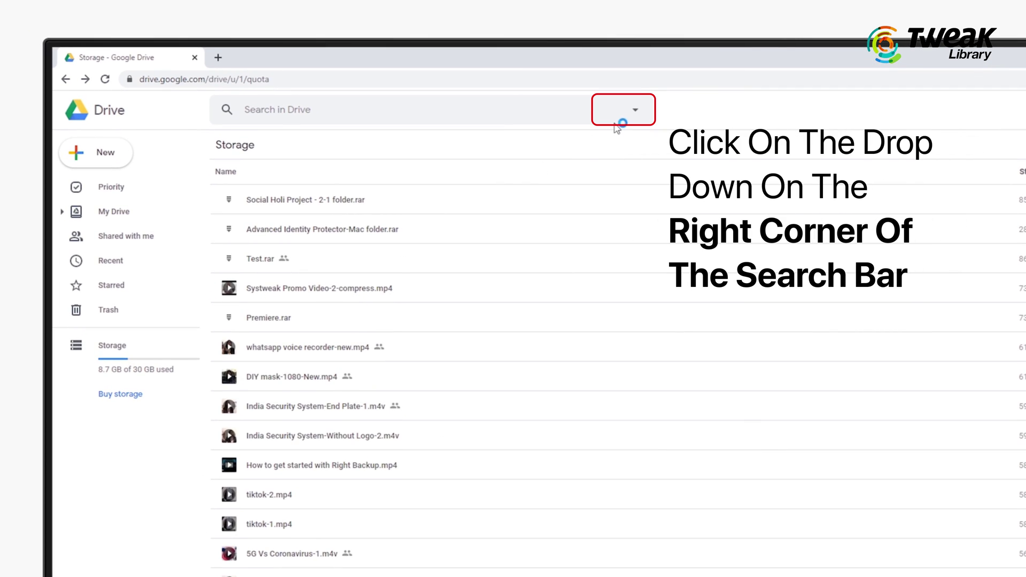
Run an advanced search for Videos from any owner, modified any time
left_click(636, 110)
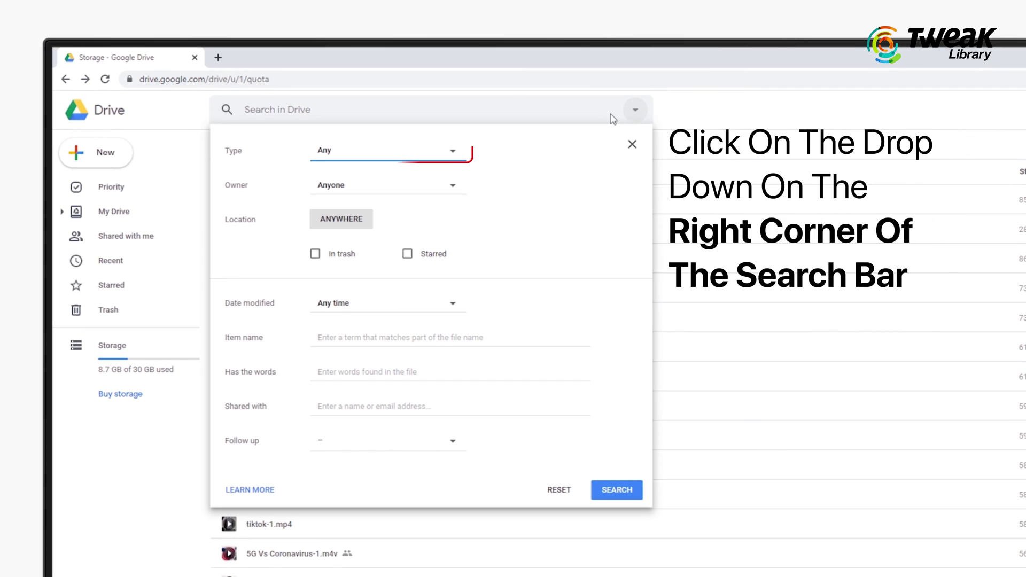
left_click(452, 152)
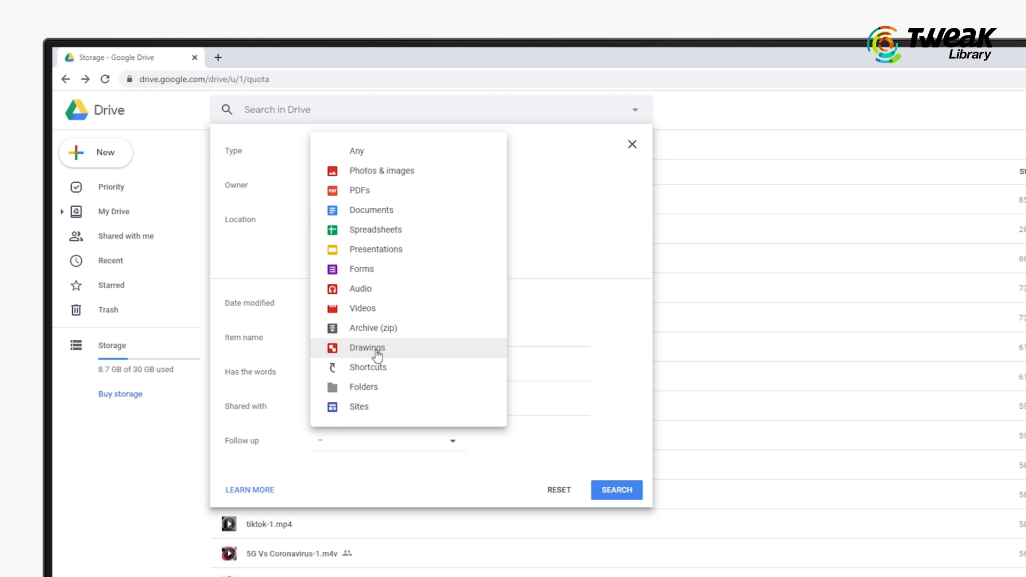
left_click(372, 312)
left_click(374, 187)
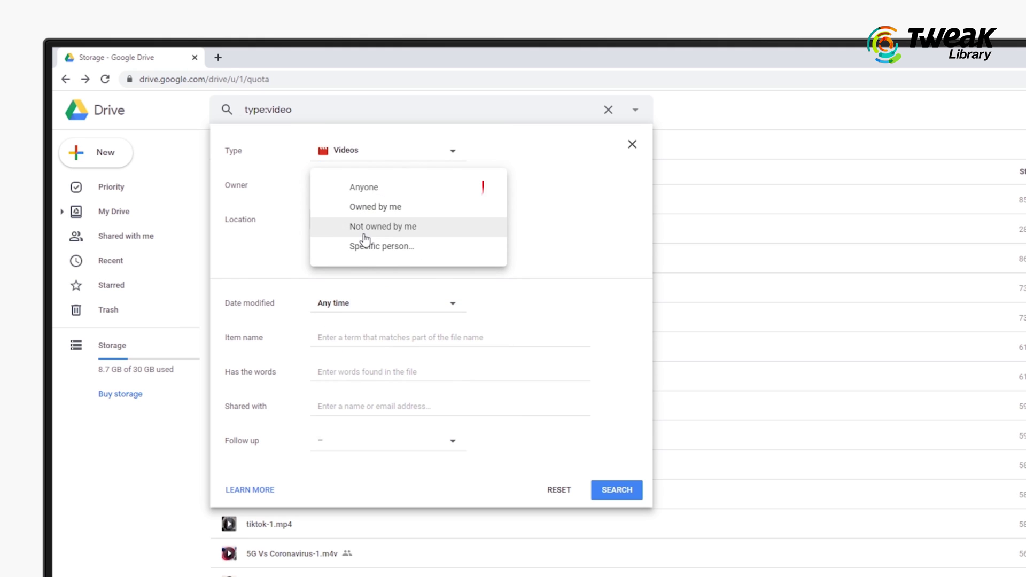
left_click(369, 188)
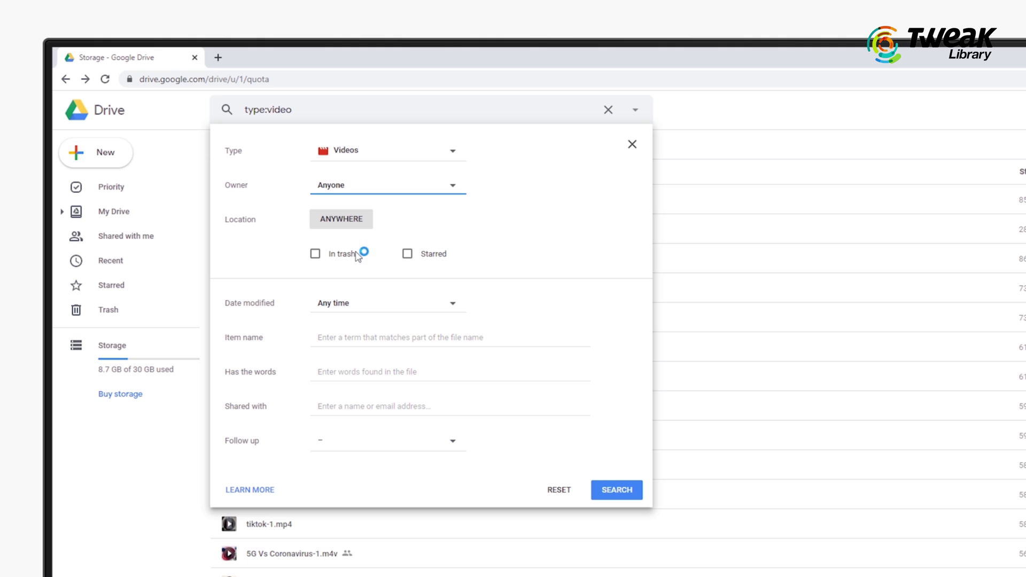
left_click(348, 303)
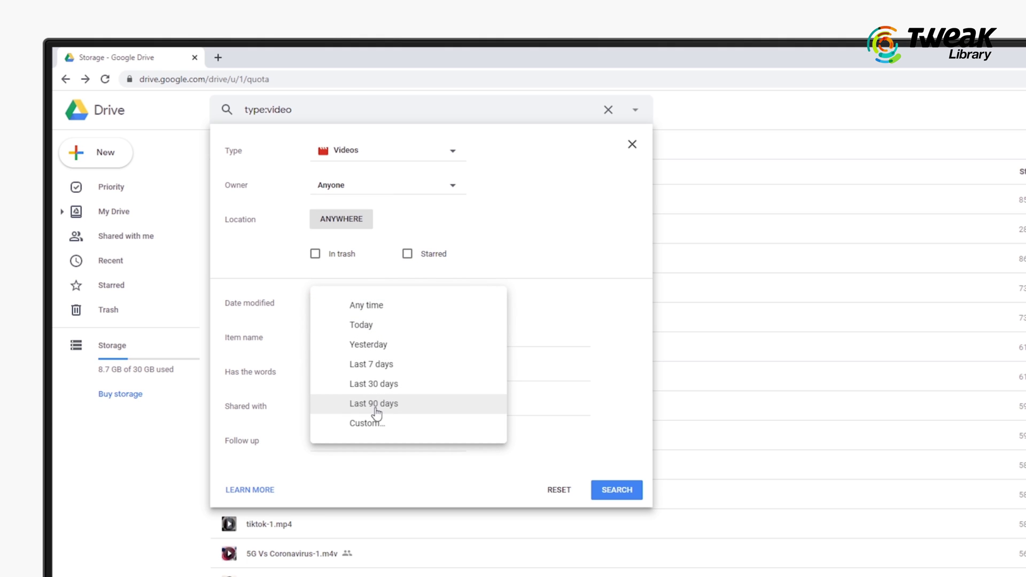
left_click(375, 305)
left_click(611, 479)
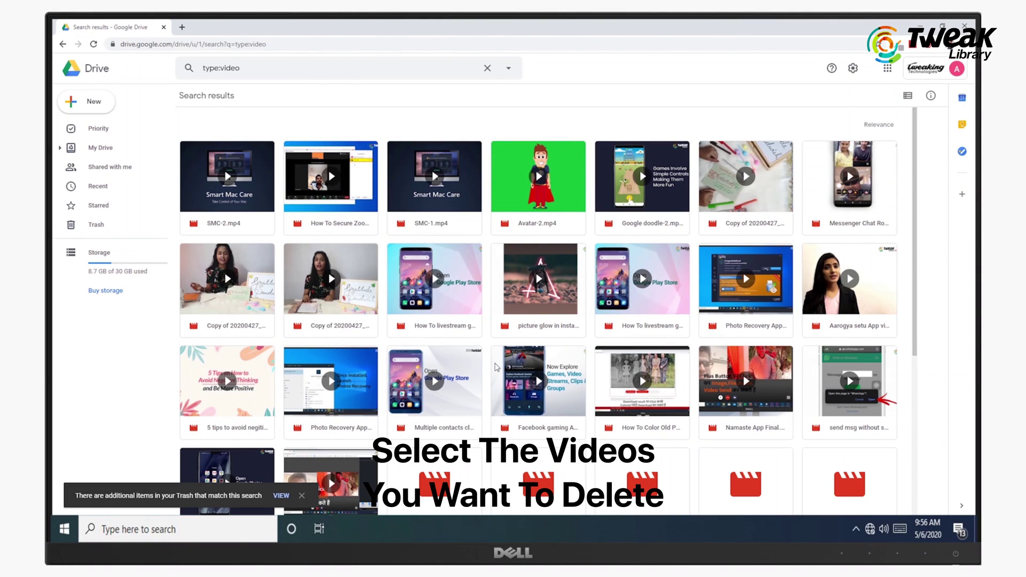
Select 18 video results, including the Google doodle and Zoom clips, and remove them
left_click(331, 223)
left_click(641, 223, "ctrl")
left_click(745, 223, "ctrl")
left_click(850, 223, "ctrl")
left_click(227, 326, "ctrl")
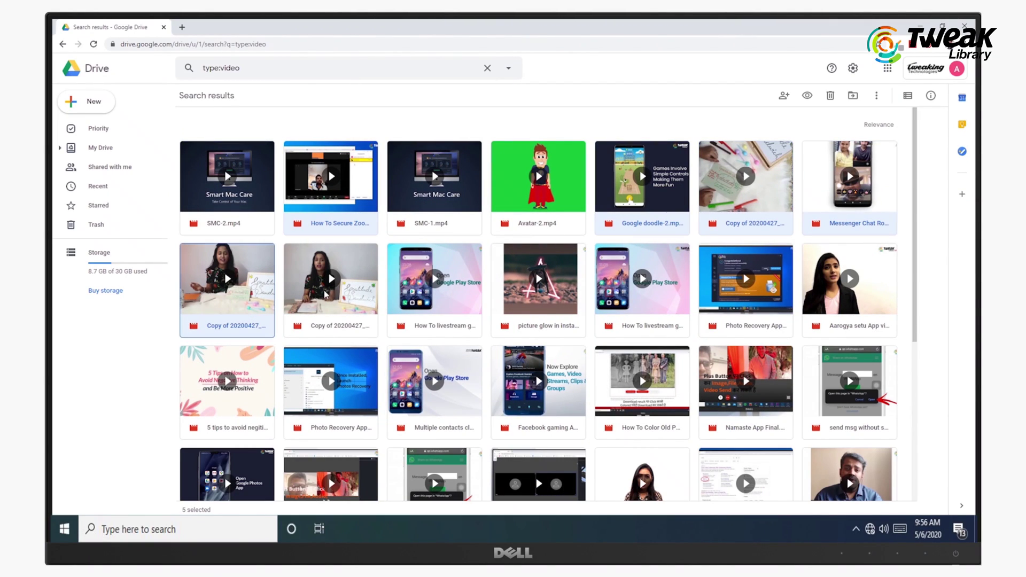
left_click(858, 290, "shift")
left_click(862, 378, "ctrl")
left_click(746, 378, "ctrl")
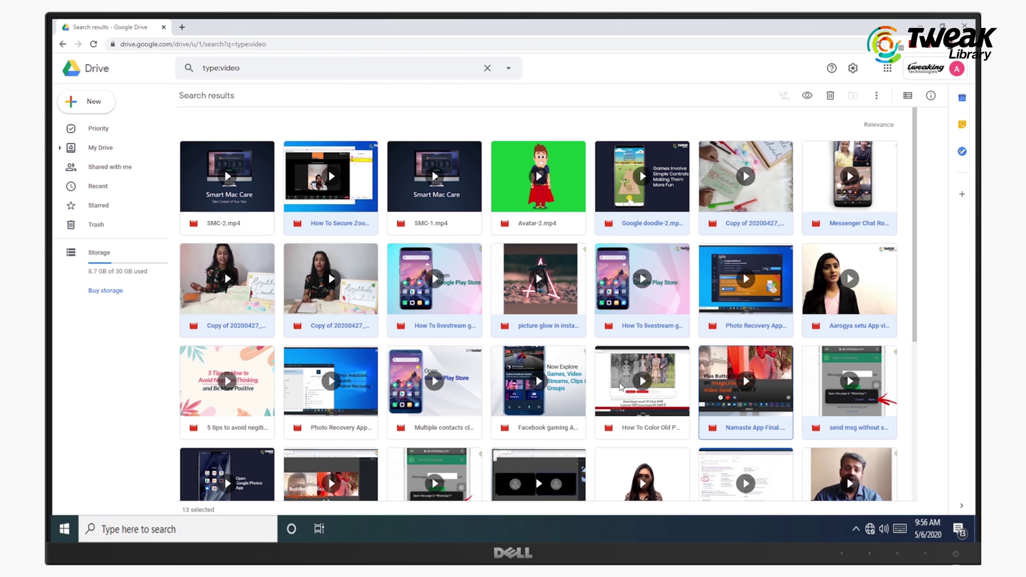
left_click(642, 378, "ctrl")
left_click(539, 378, "ctrl")
left_click(435, 378, "ctrl")
left_click(331, 377, "ctrl")
left_click(255, 374, "ctrl")
right_click(253, 374)
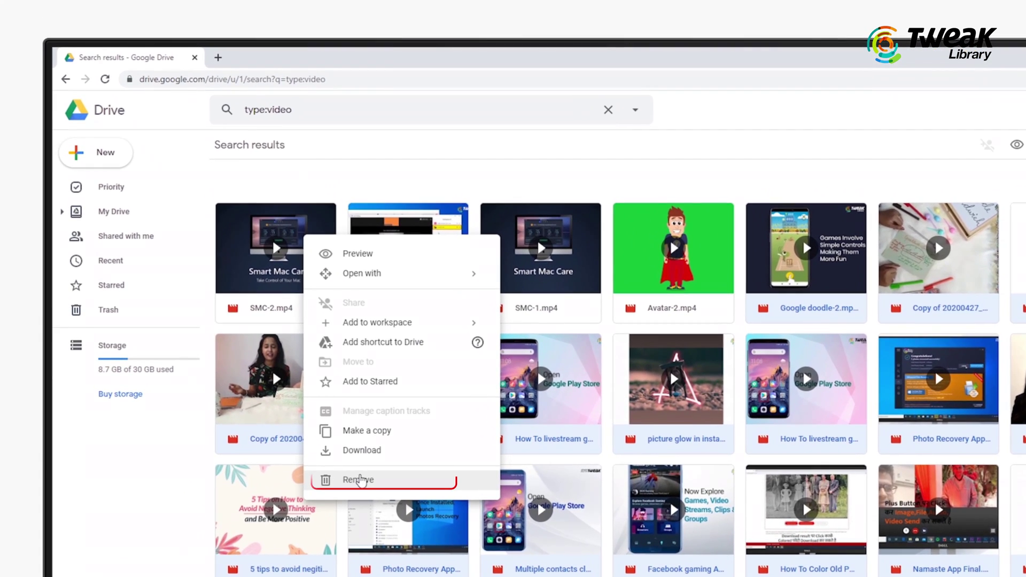
left_click(371, 481)
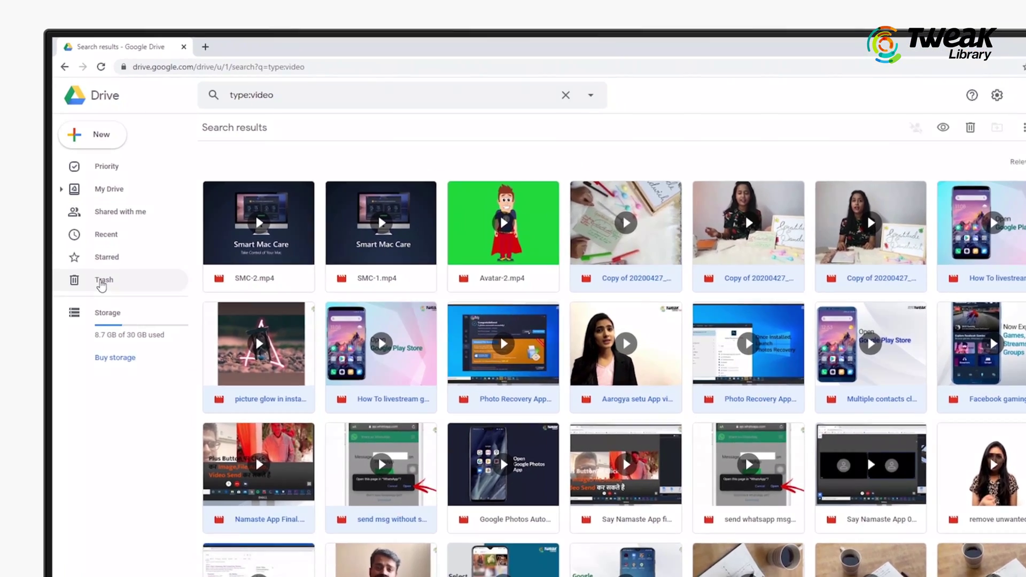
Empty the Google Drive trash, confirming the permanent deletion with EMPTY TRASH
left_click(94, 227)
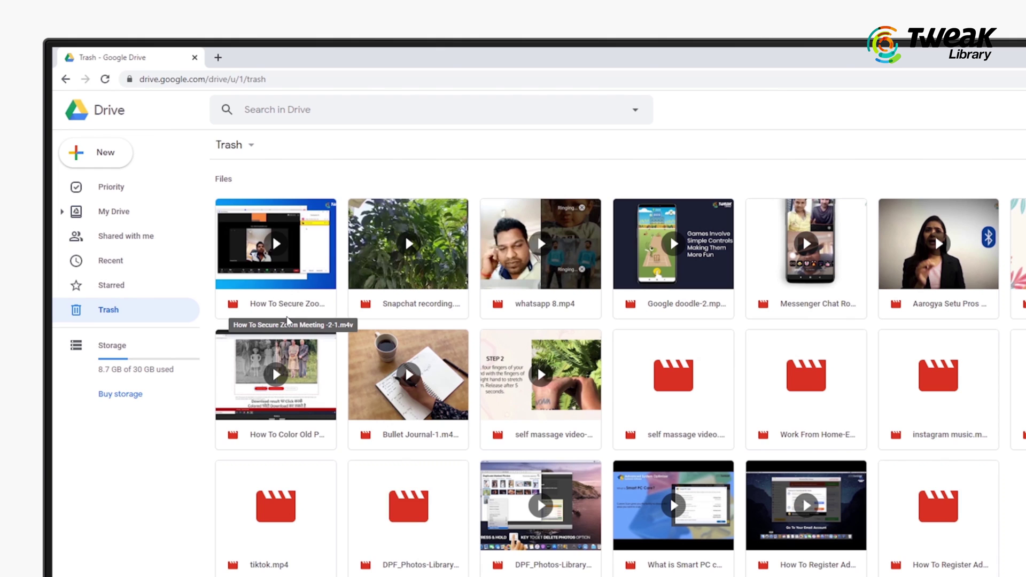
left_click(249, 146)
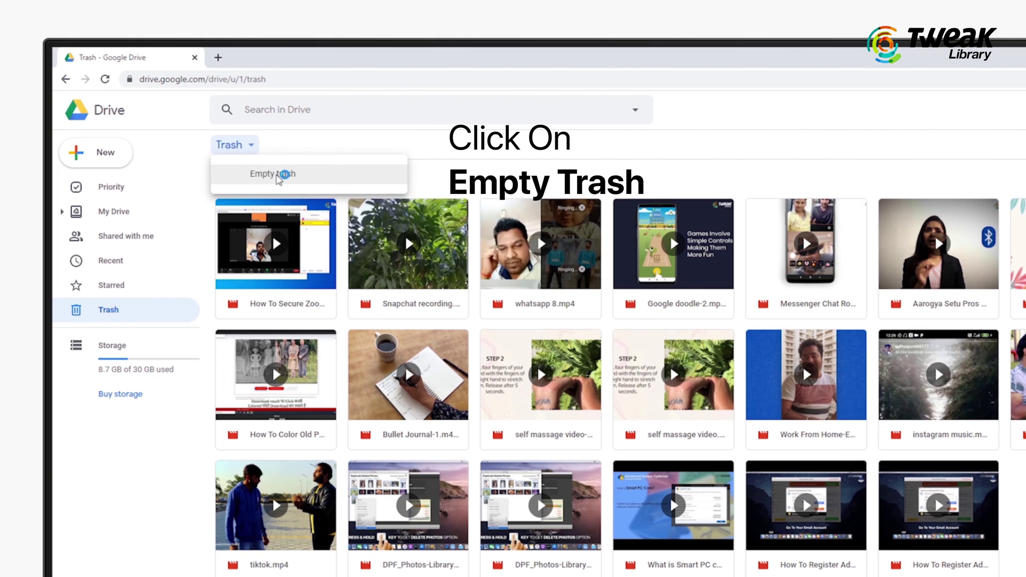
left_click(275, 175)
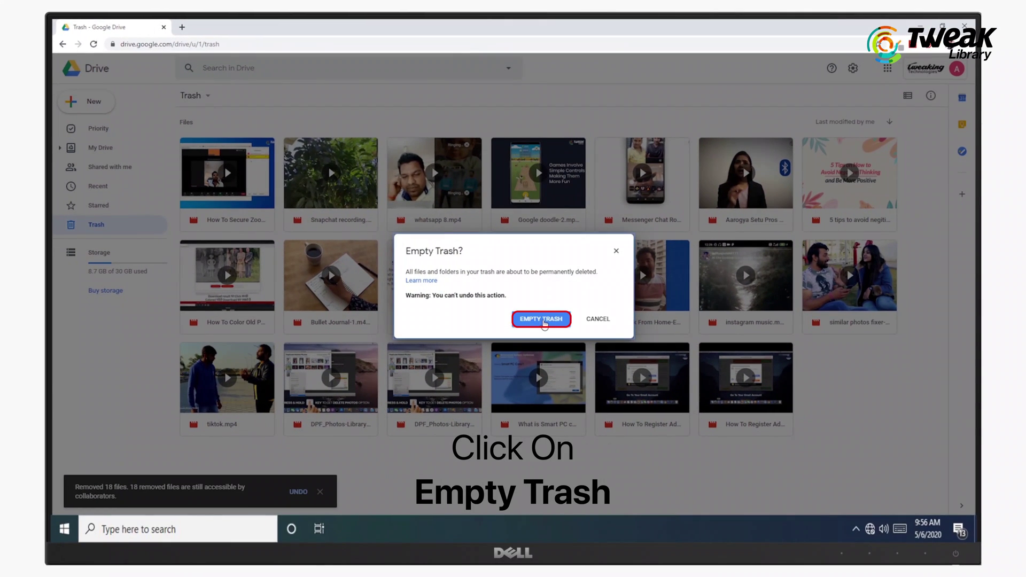
left_click(541, 320)
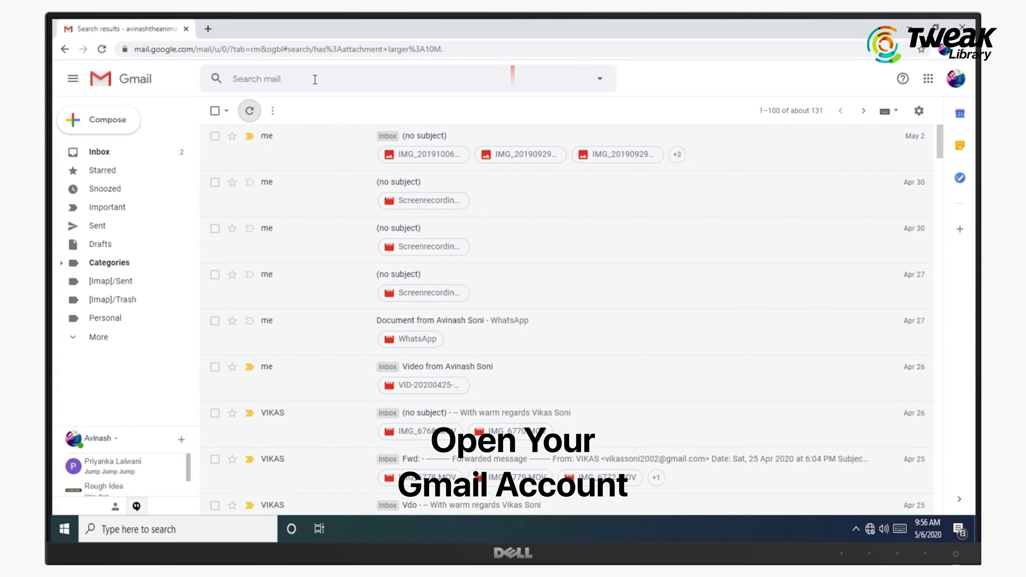
Search the mailbox for 'has:attachment larger:10M.' to find big-attachment mails
left_click(315, 79)
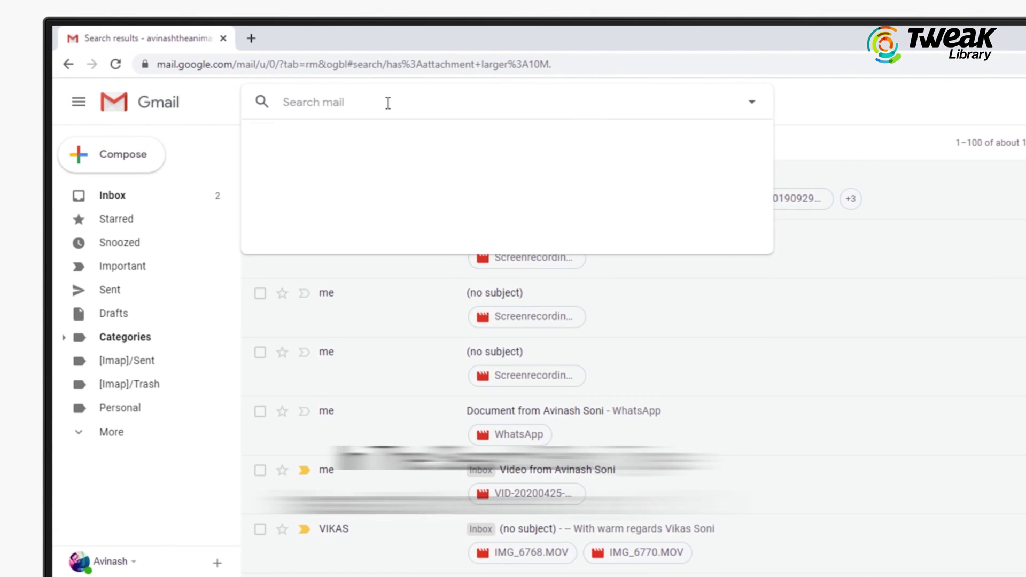
type("has:attachment larger:10M.")
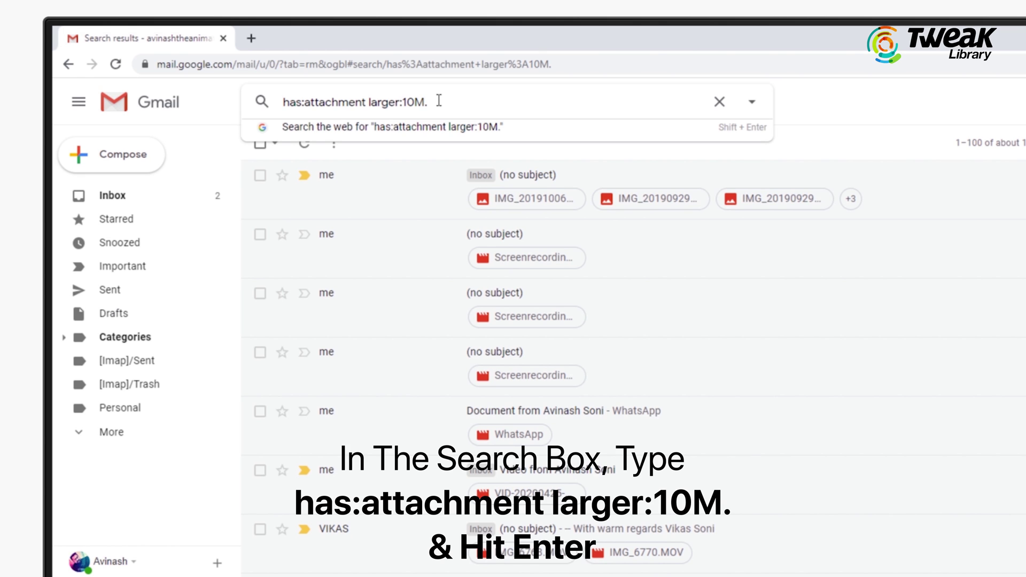
left_click_drag(439, 100, 394, 105)
left_click_drag(307, 113, 282, 104)
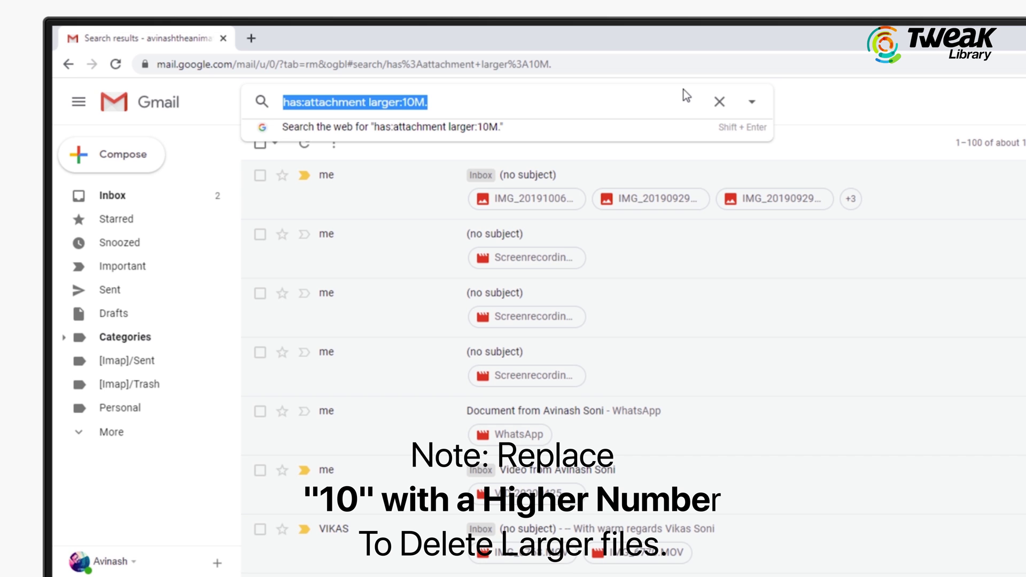
key("Escape")
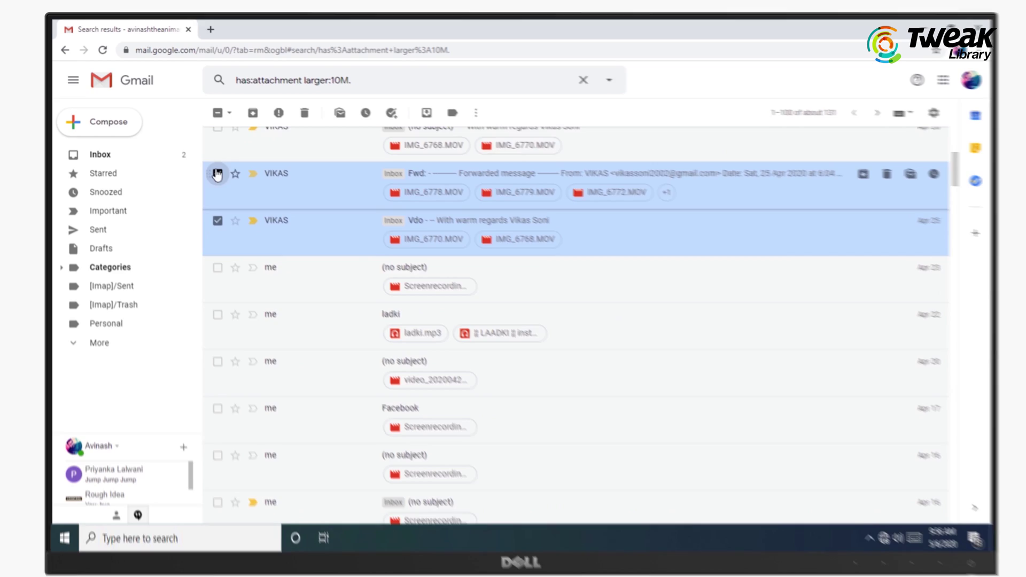
Select the big-attachment mails from the Videos mail through the Dj hawk photos mail
scroll(230, 235, "down", 15)
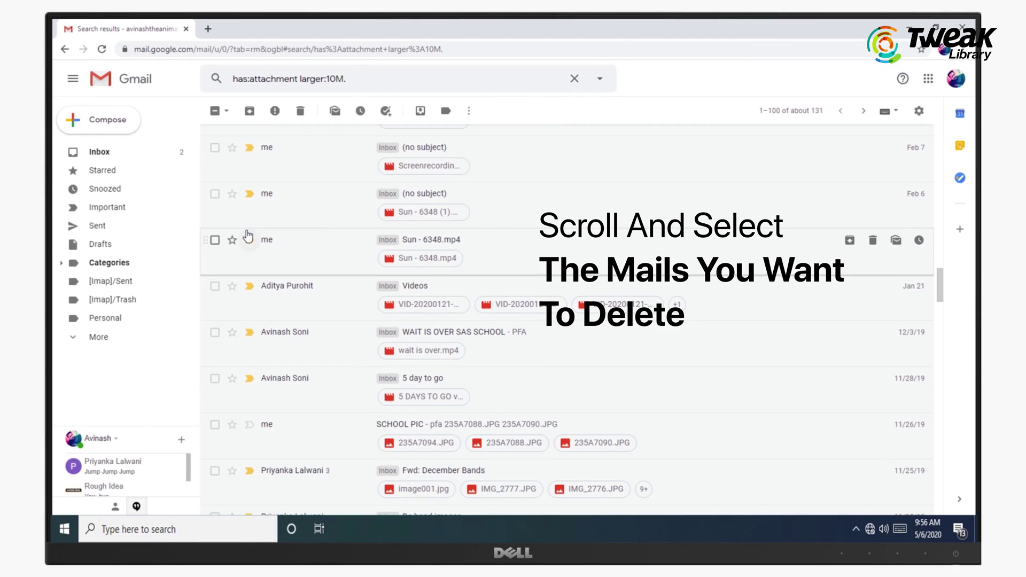
left_click(215, 229)
scroll(219, 267, "down", 1)
left_click(215, 268, "shift")
scroll(214, 294, "down", 2)
left_click(212, 300, "shift")
scroll(213, 342, "down", 5)
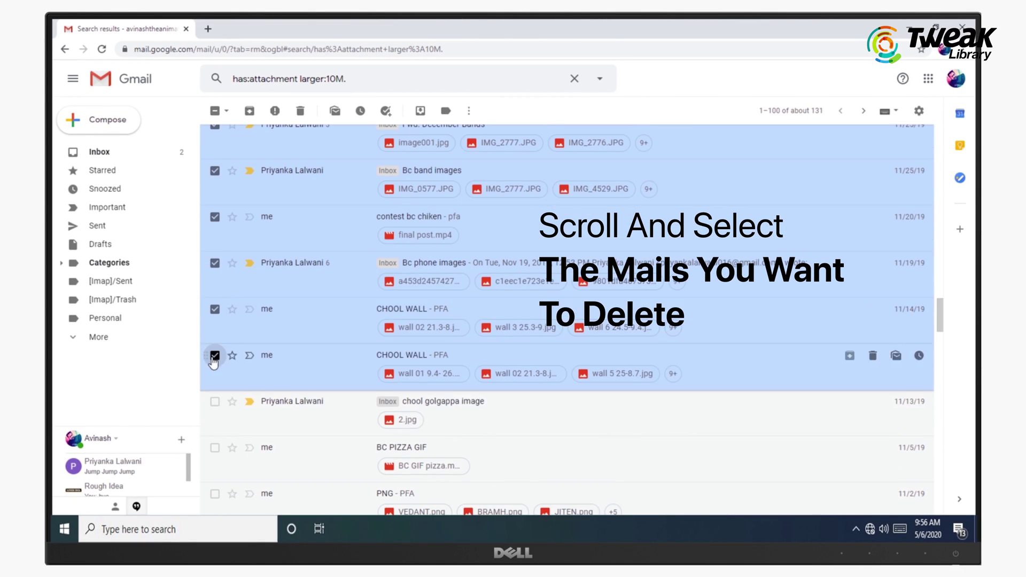
left_click(213, 353, "shift")
scroll(213, 332, "down", 5)
left_click(213, 331, "shift")
scroll(215, 337, "down", 2)
scroll(216, 337, "down", 4)
left_click(213, 293, "shift")
scroll(214, 294, "down", 3)
left_click(213, 250, "shift")
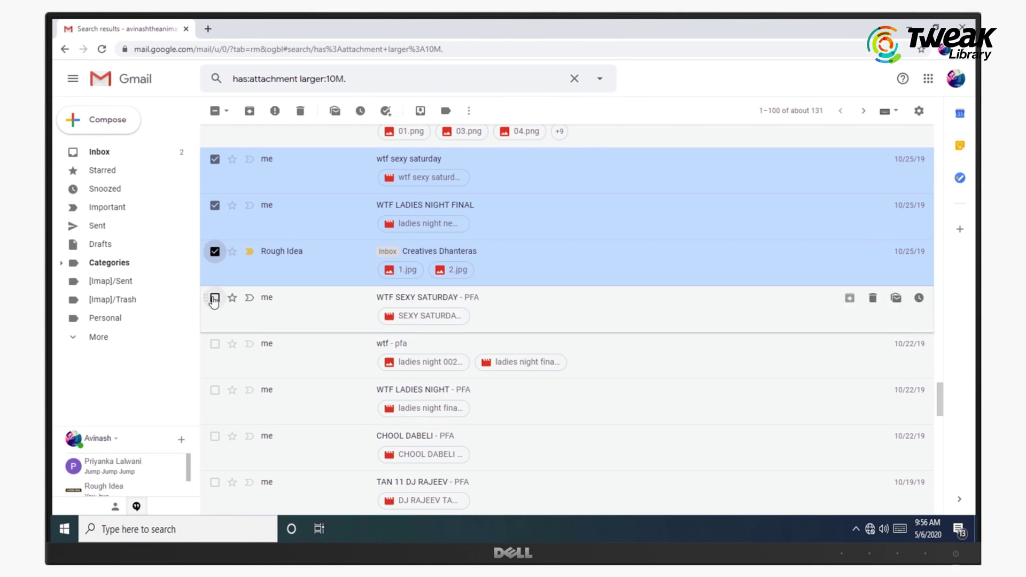
scroll(214, 298, "down", 3)
left_click(214, 412, "shift")
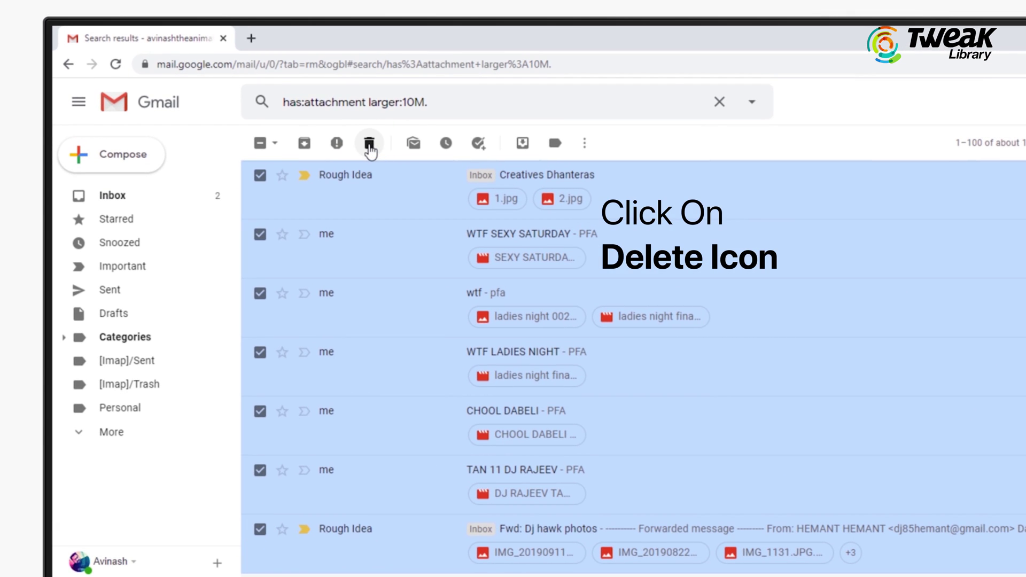
Delete the selected mails and expand the full list of mail folders
left_click(369, 144)
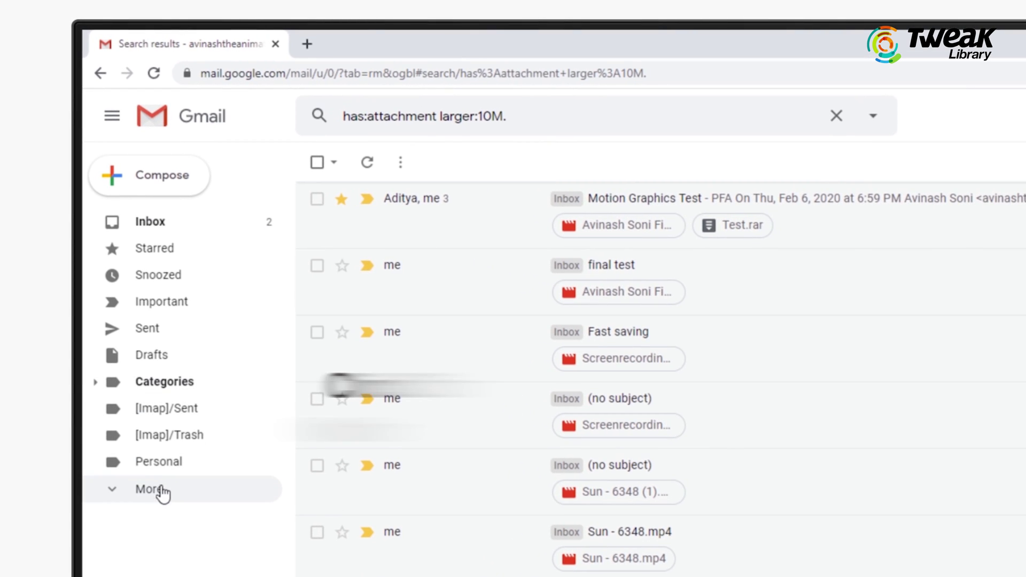
left_click(155, 497)
scroll(235, 489, "down", 3)
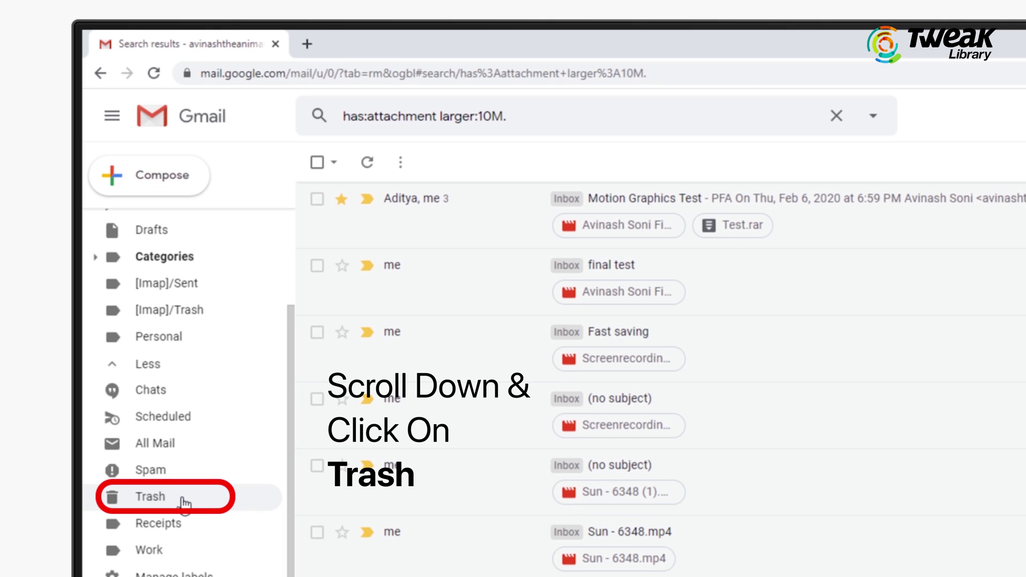
Permanently delete all 75 conversations from the Gmail Trash folder
left_click(185, 503)
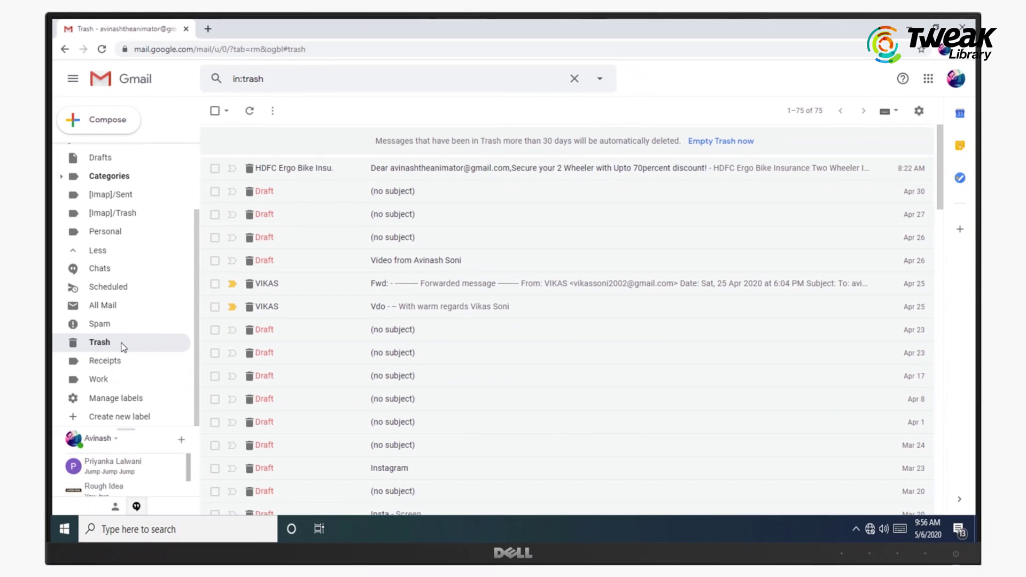
left_click(216, 112)
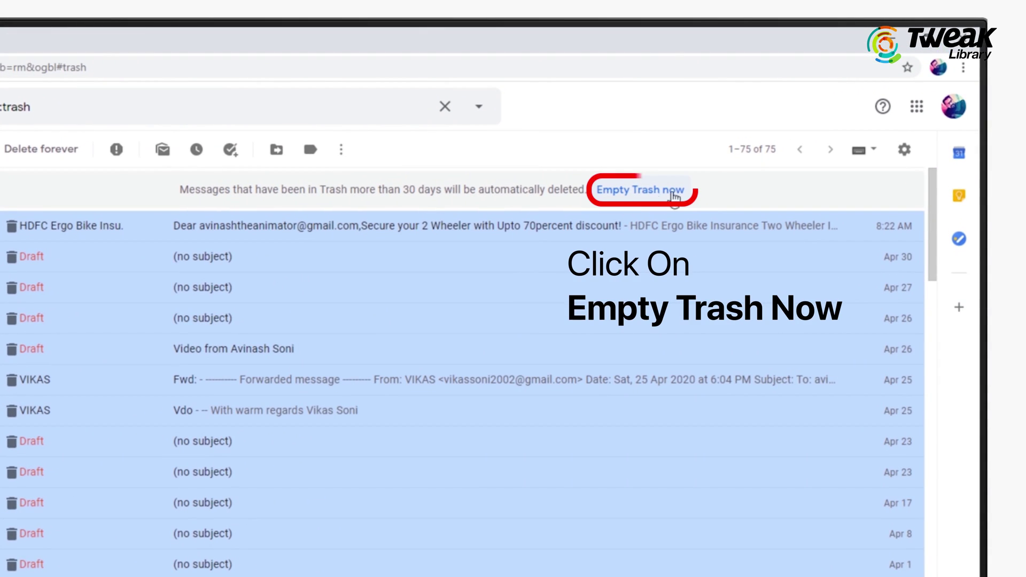
left_click(649, 196)
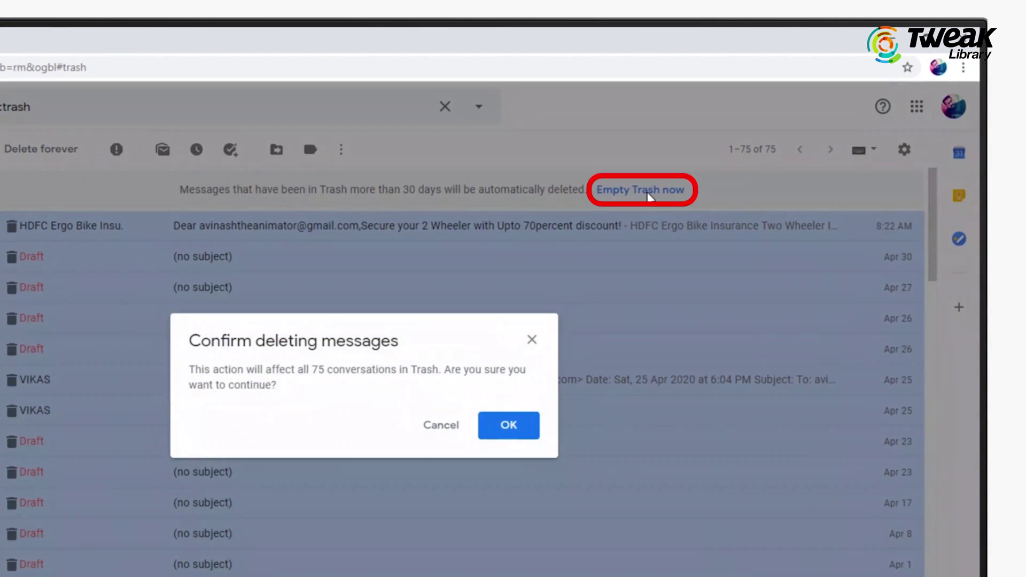
left_click(503, 440)
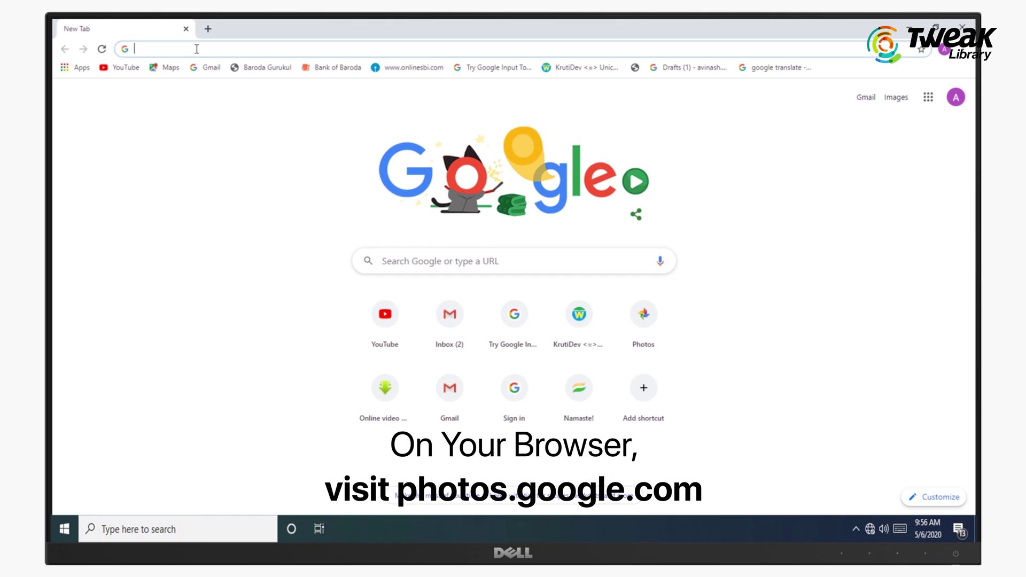
Go to the photos.google.com website
type("https://photos.google.com/")
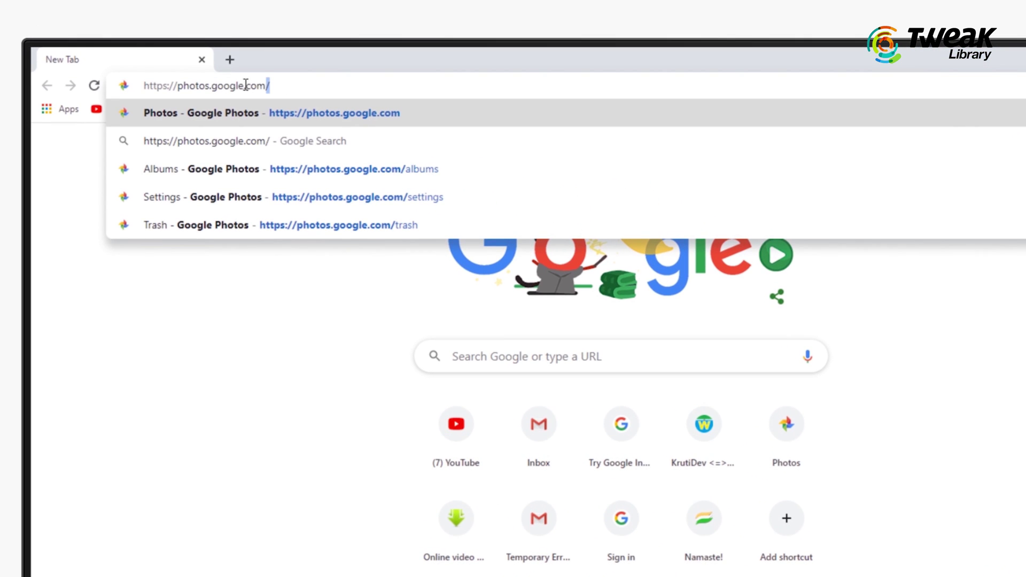
key("ctrl+a")
key("Return")
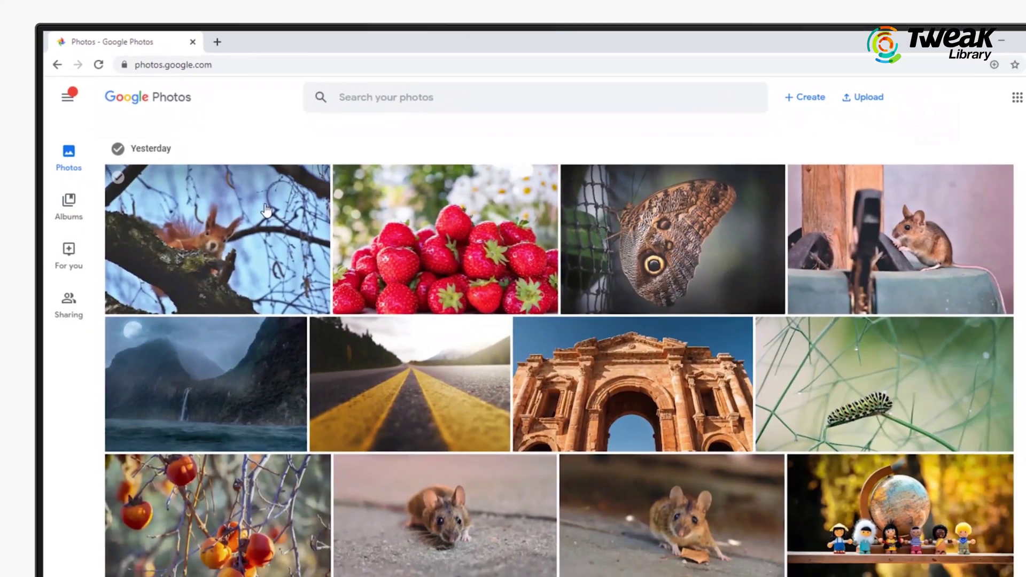
Move all 15 photos from Yesterday, including the horses photo, to the trash
scroll(151, 385, "down", 6)
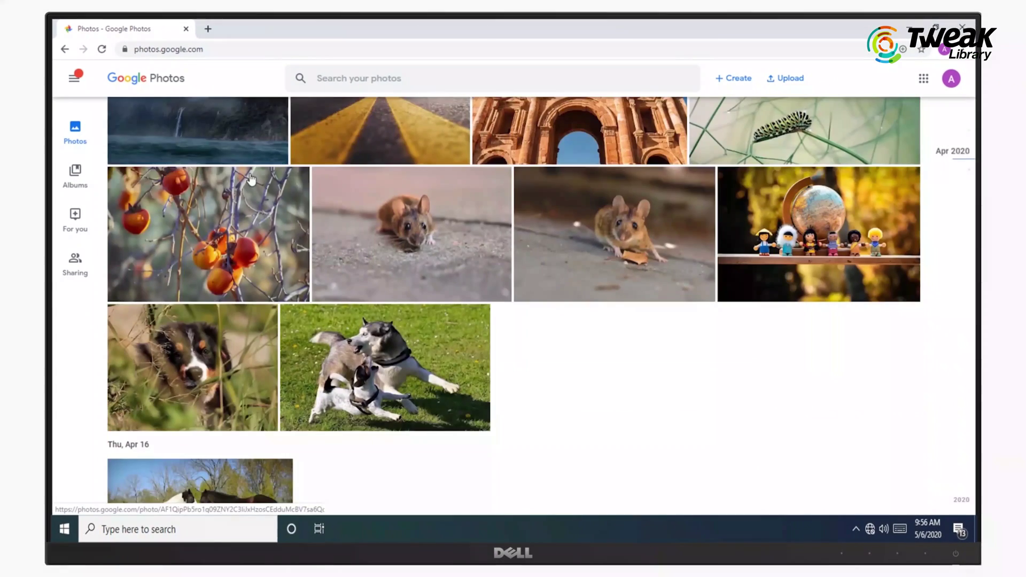
left_click(118, 386)
scroll(151, 321, "up", 10)
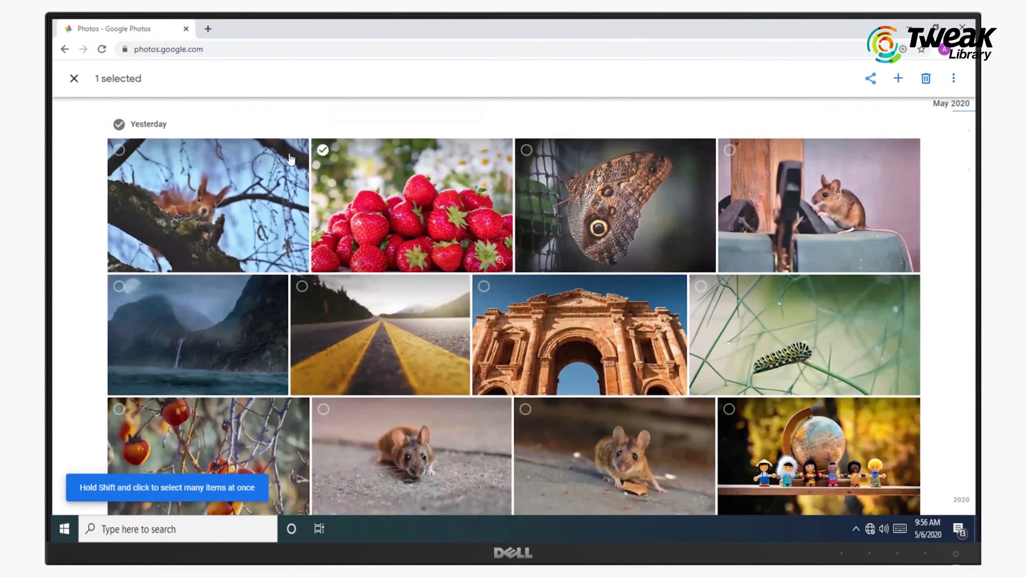
left_click(118, 124)
mouse_move(939, 133)
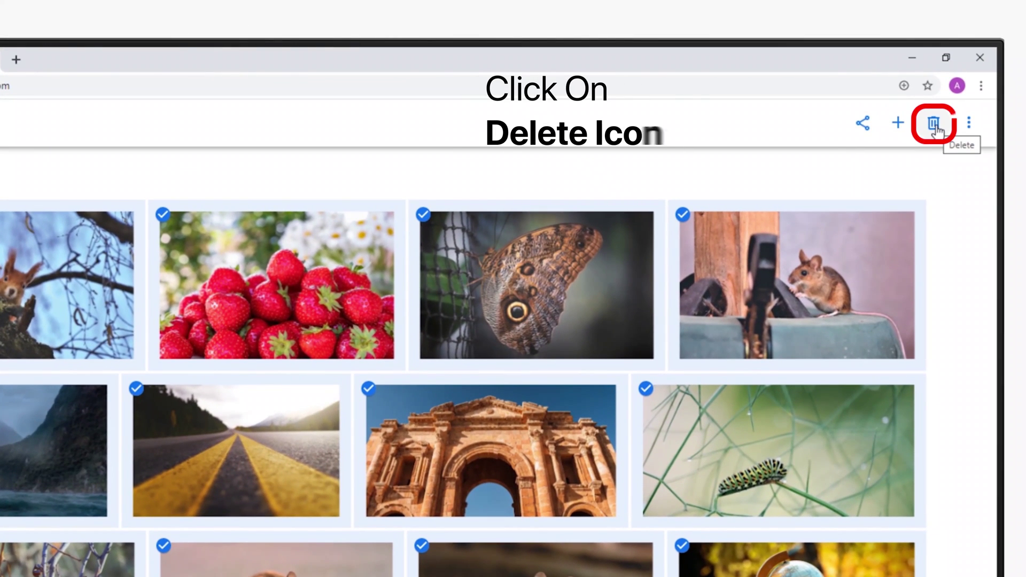
left_click(933, 126)
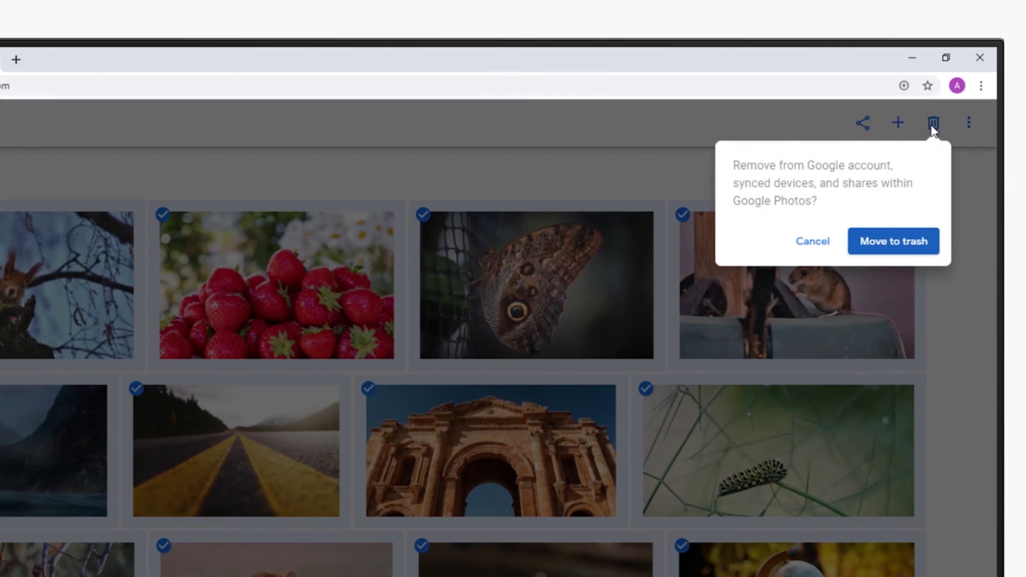
left_click(894, 254)
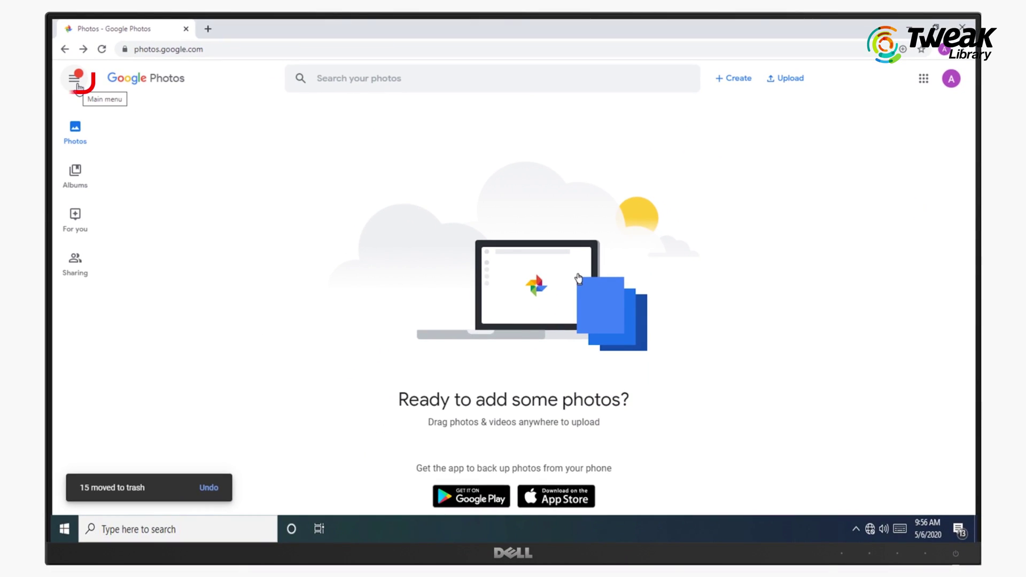
In the Photos Trash, select all 15 deleted photos from the squirrel to the dog photo
left_click(79, 84)
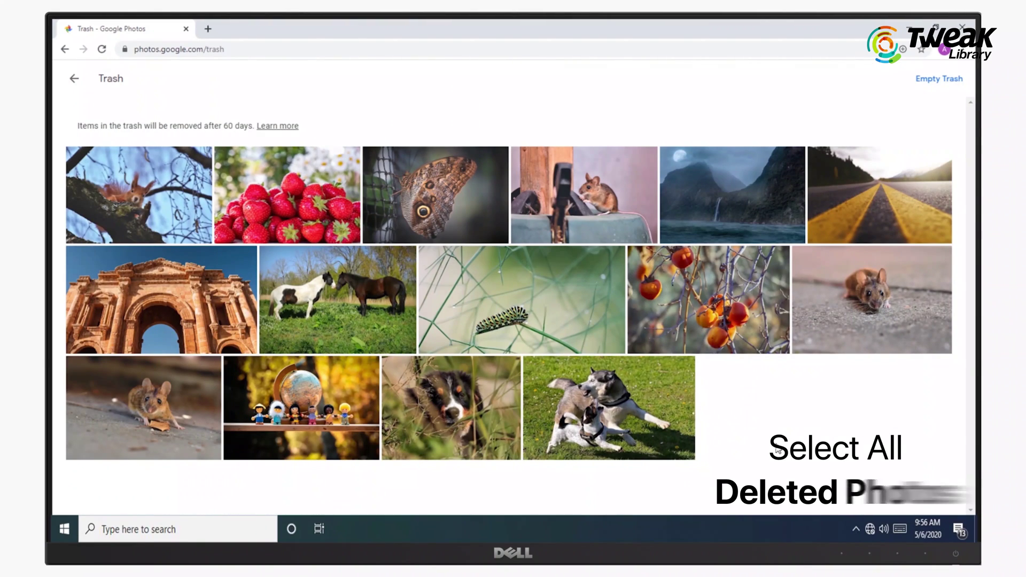
left_click(78, 159)
left_click(679, 374, "shift")
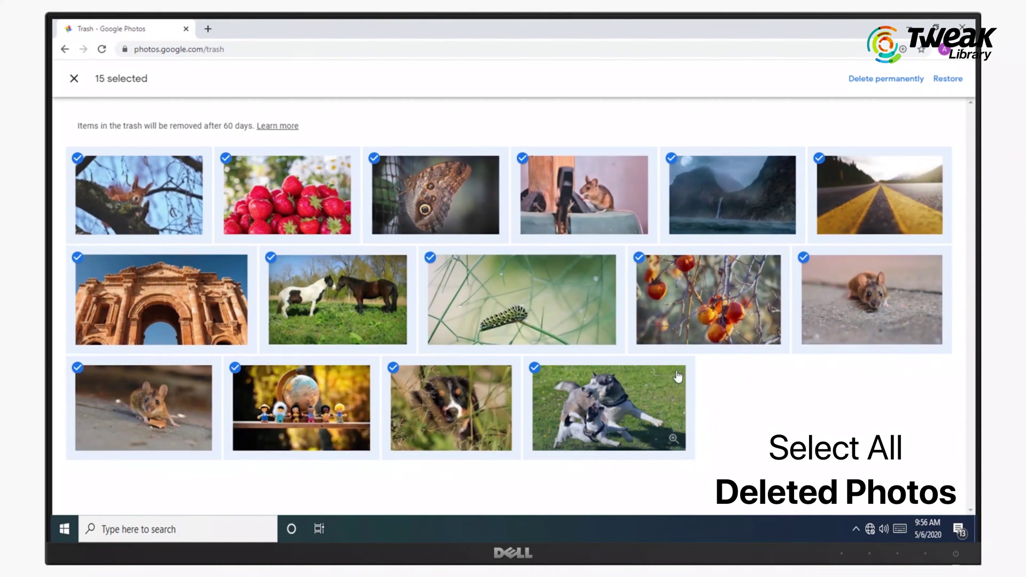